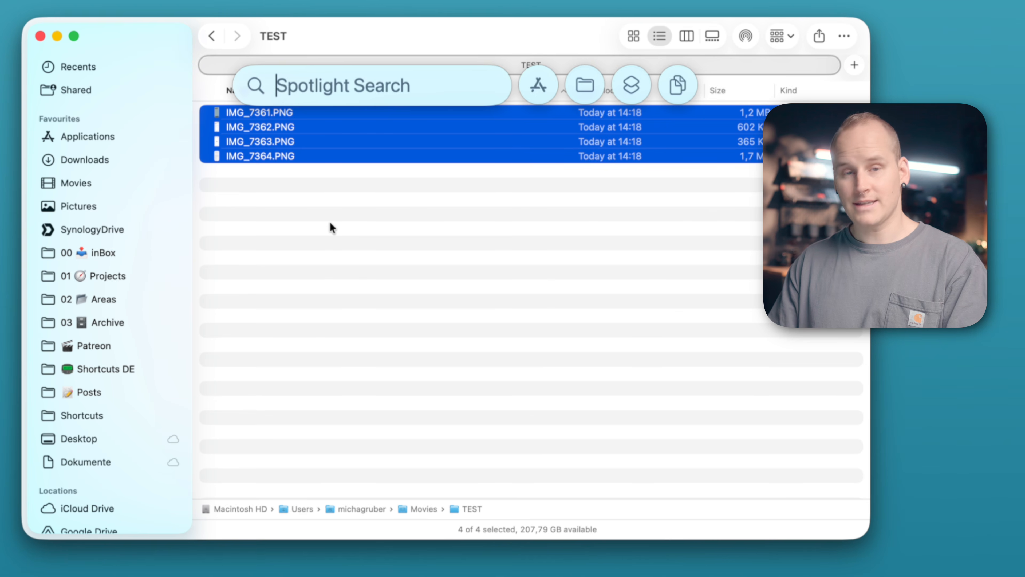
Step: Combine the four selected images vertically with the Combine Images action from Spotlight
text(combine Images)
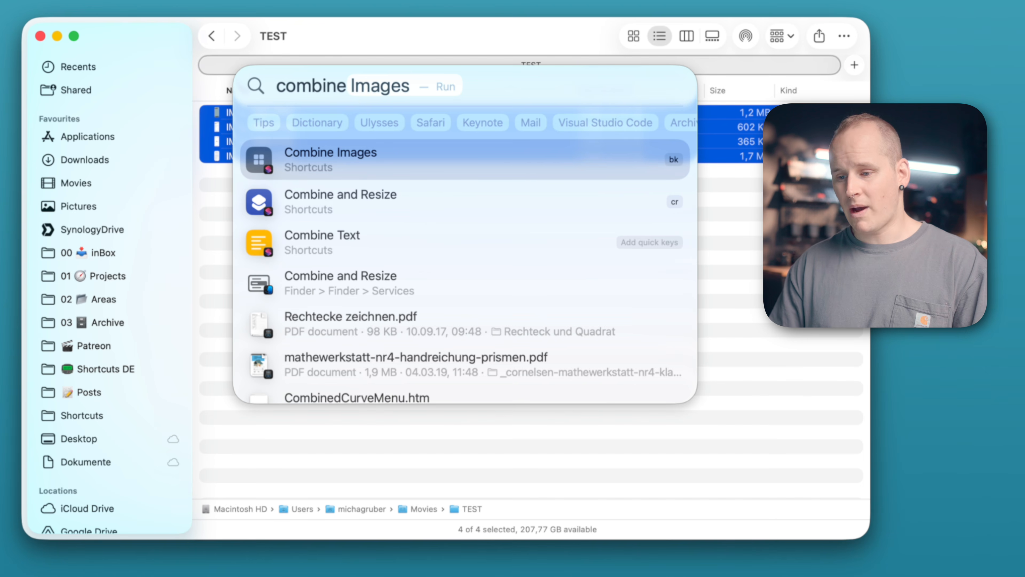
key(Tab)
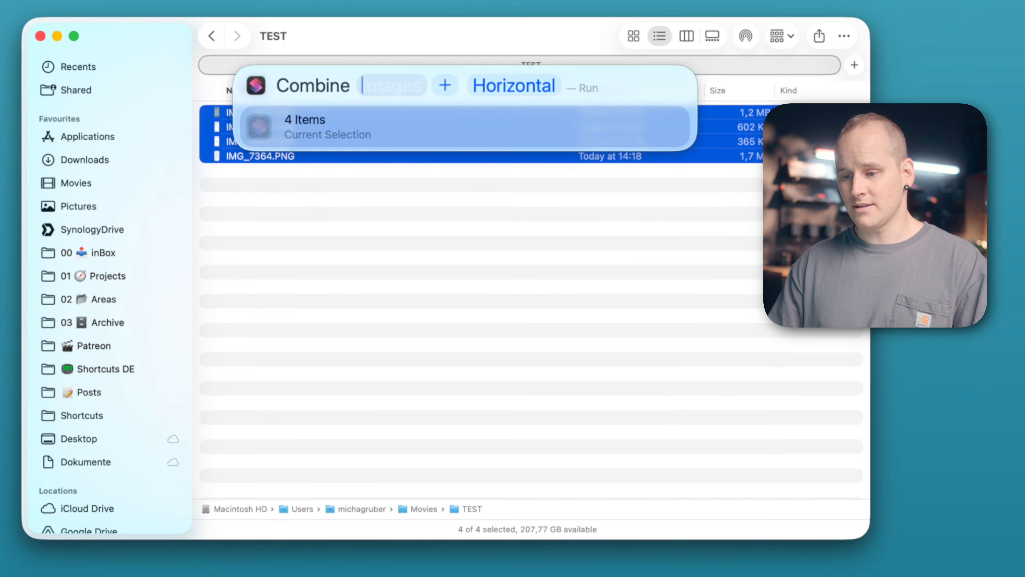
click(339, 131)
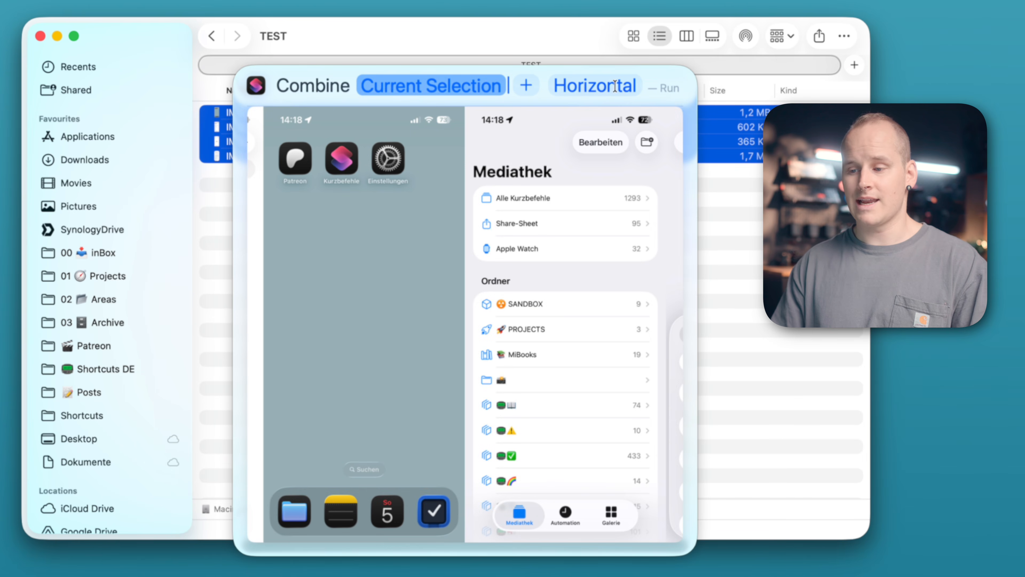
click(616, 86)
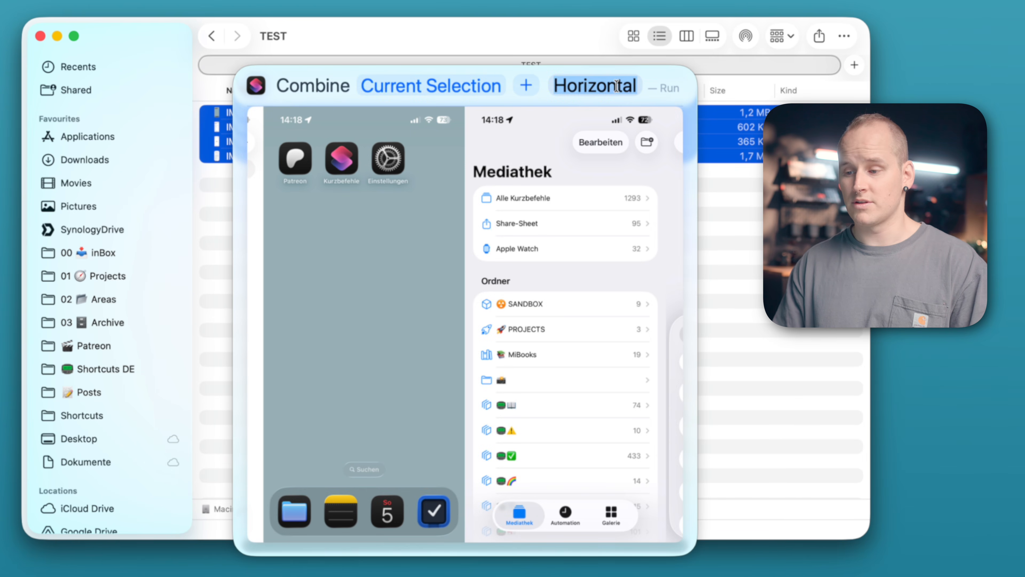
key(BackSpace)
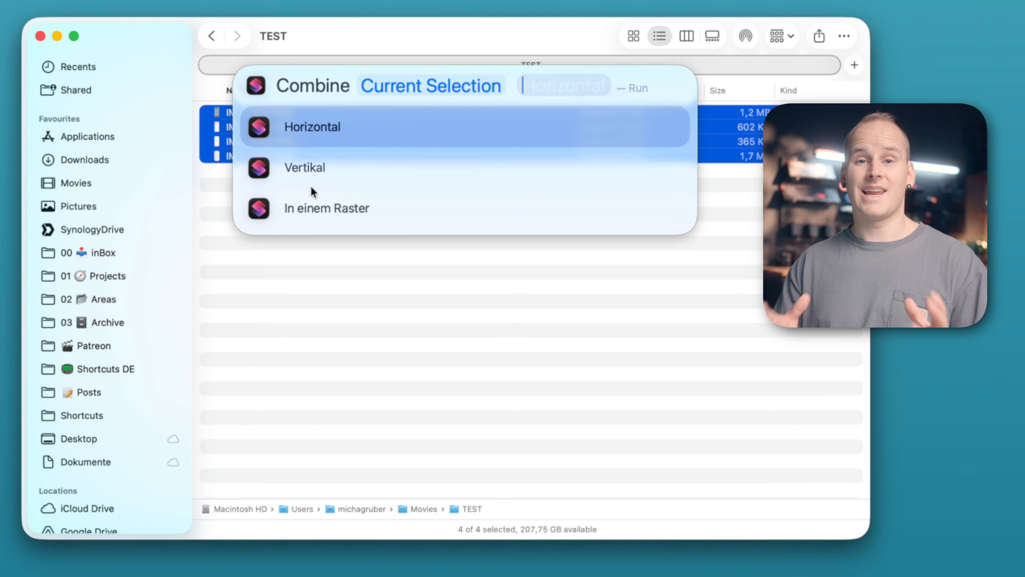
click(342, 170)
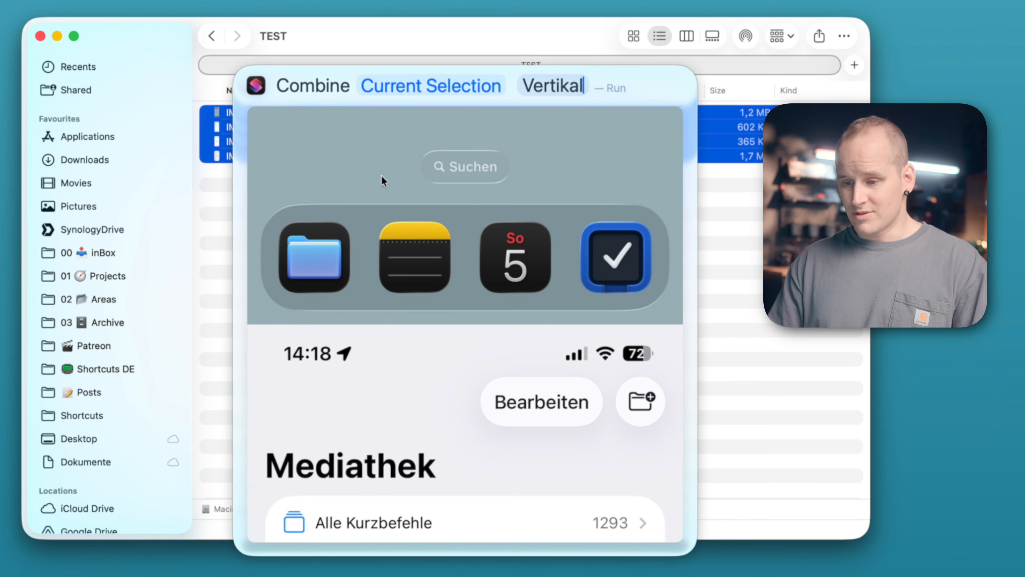
key(Return)
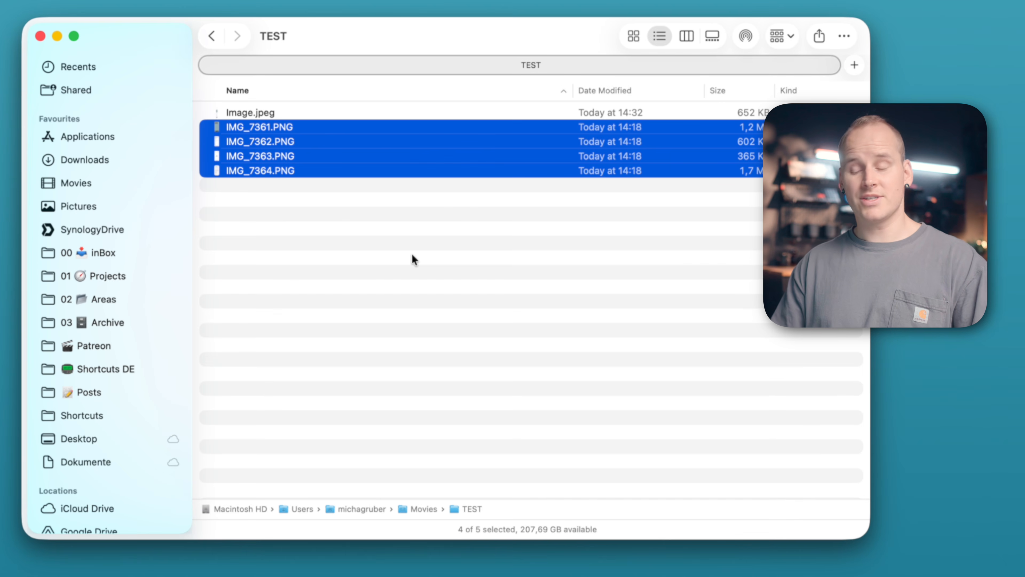
Step: Run the Combine and Resize quick action on the four selected PNGs with mode Horizontally, spacing 10 and width 2000
right_click(344, 151)
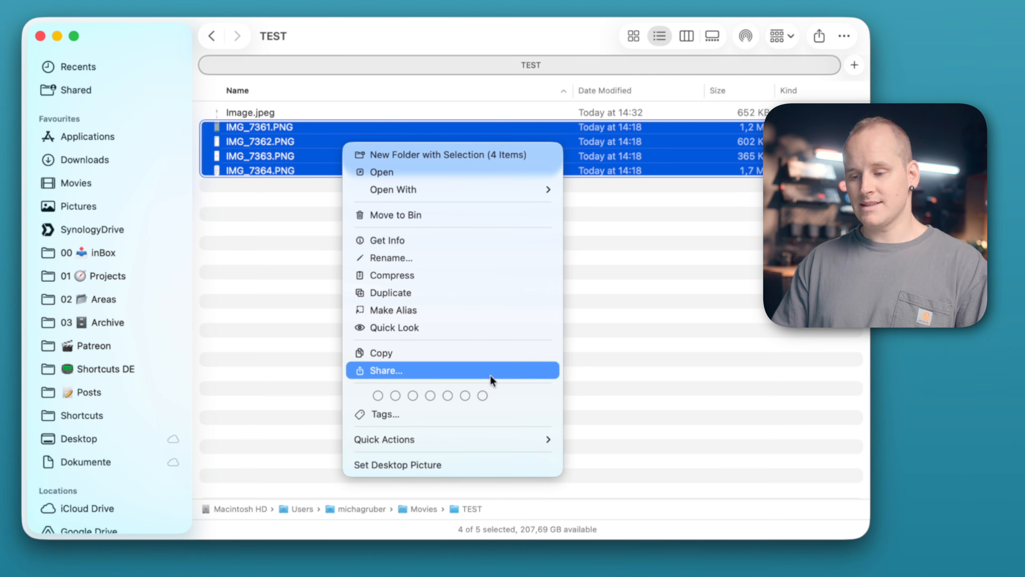
mouse_move(477, 441)
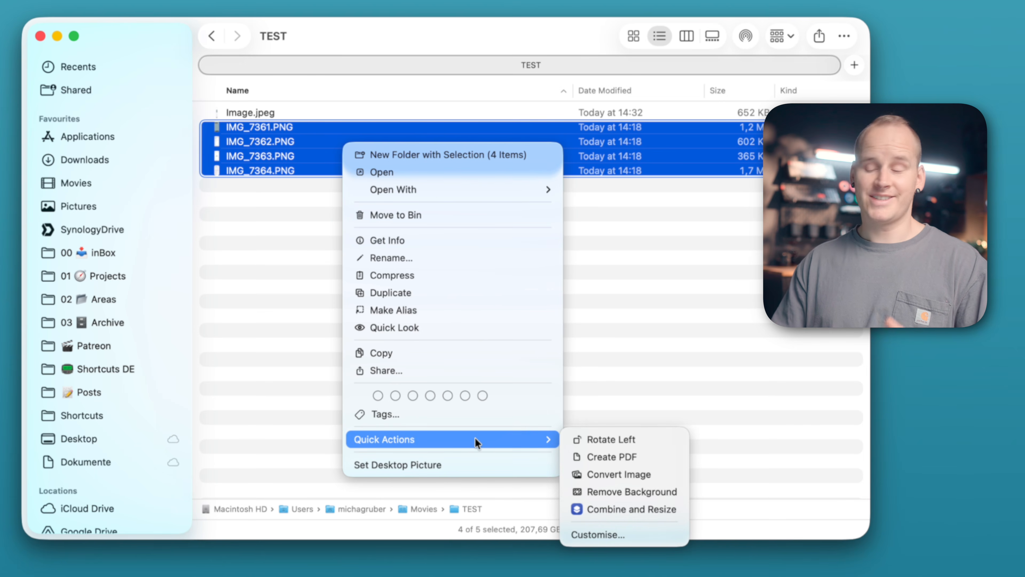
click(663, 514)
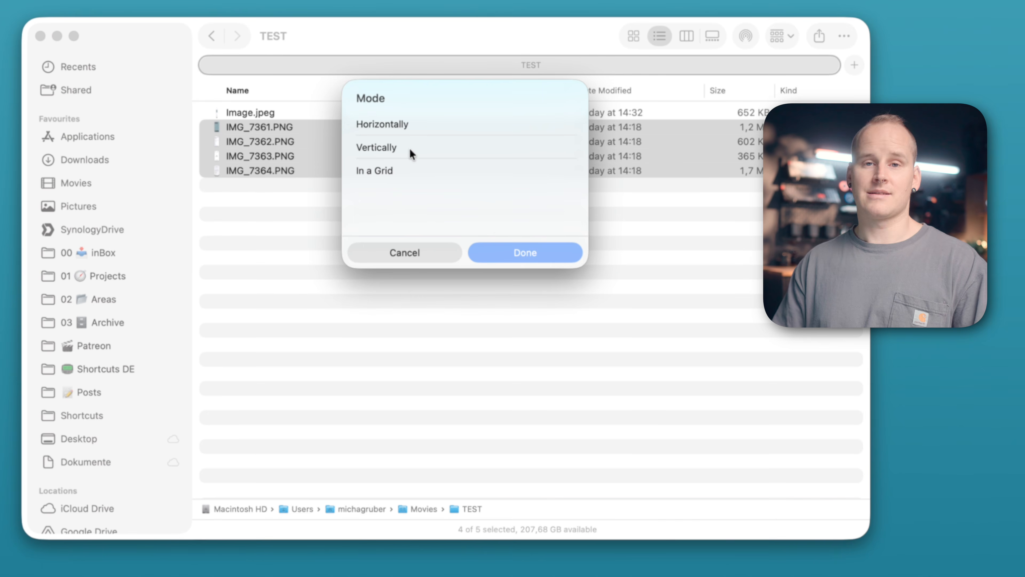
click(410, 127)
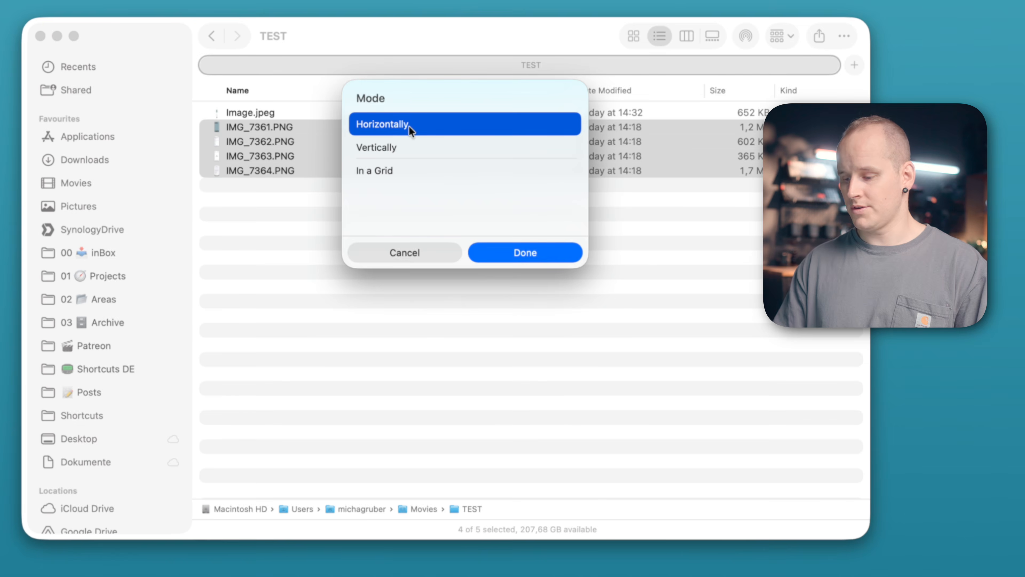
key(Return)
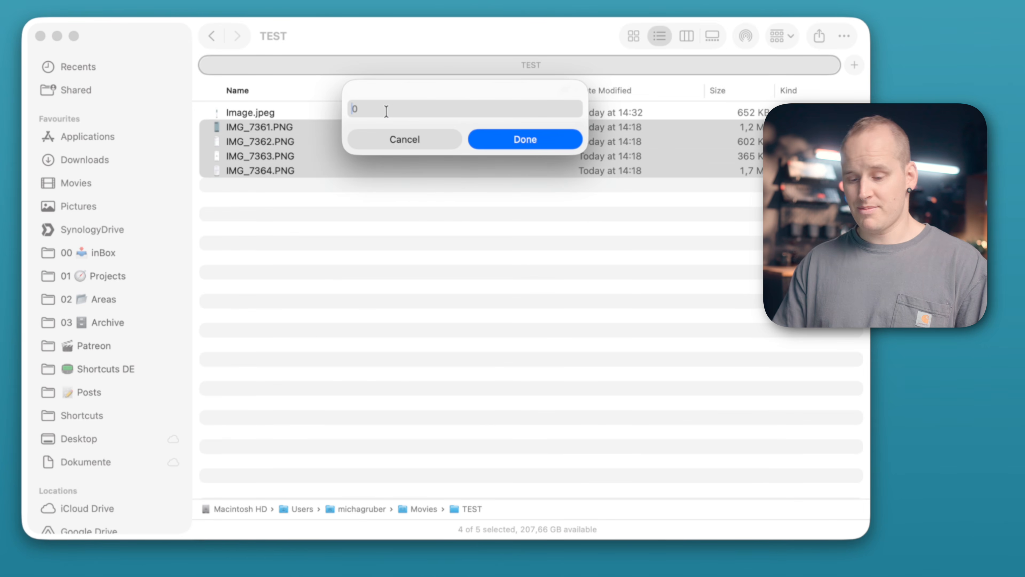
text(10)
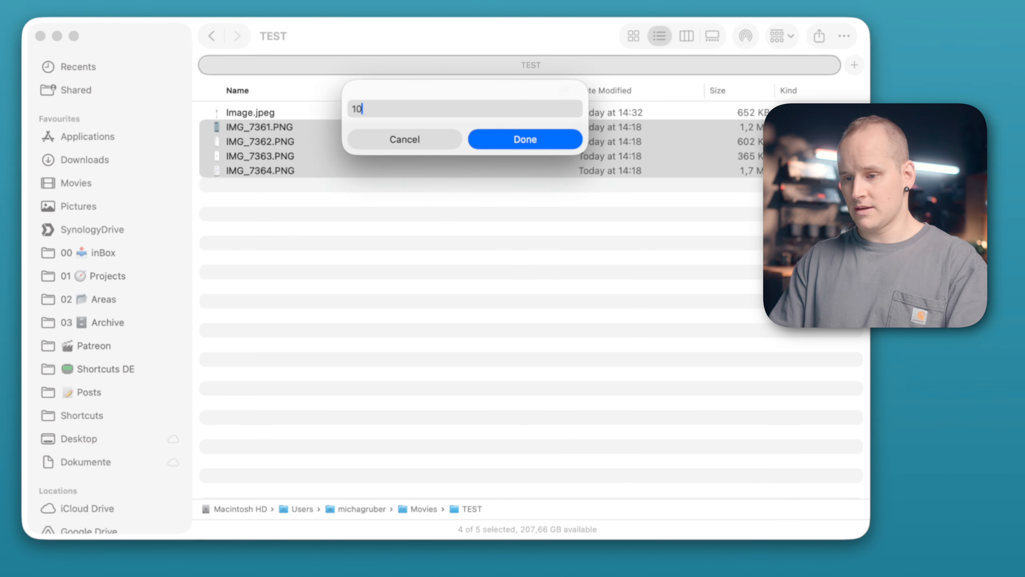
click(510, 141)
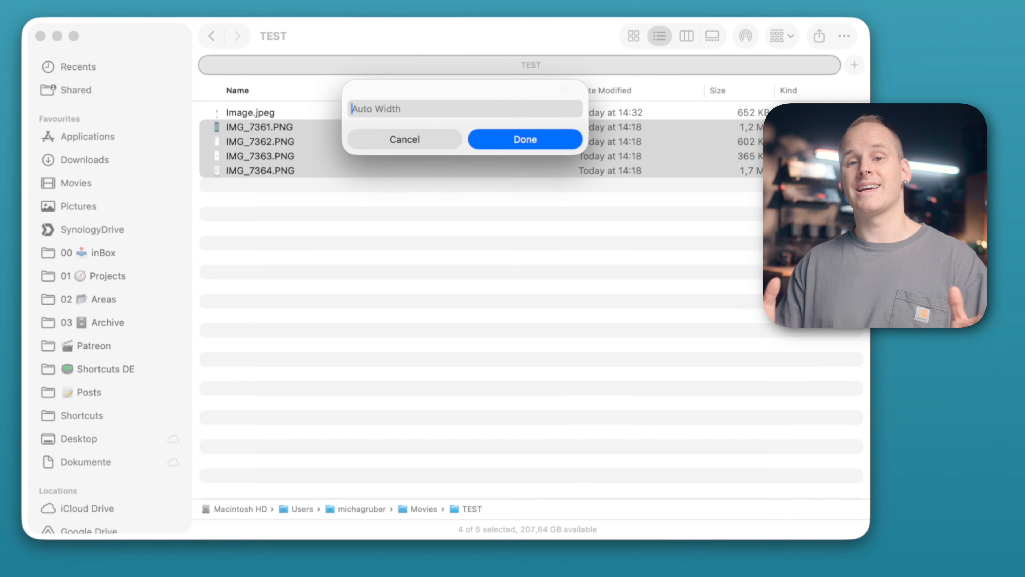
text(2000)
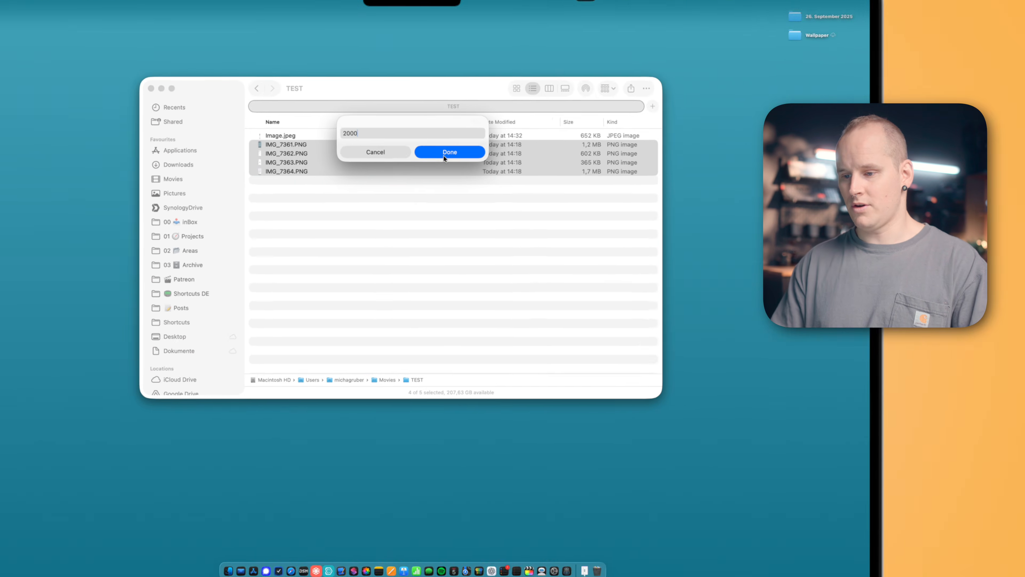
click(445, 153)
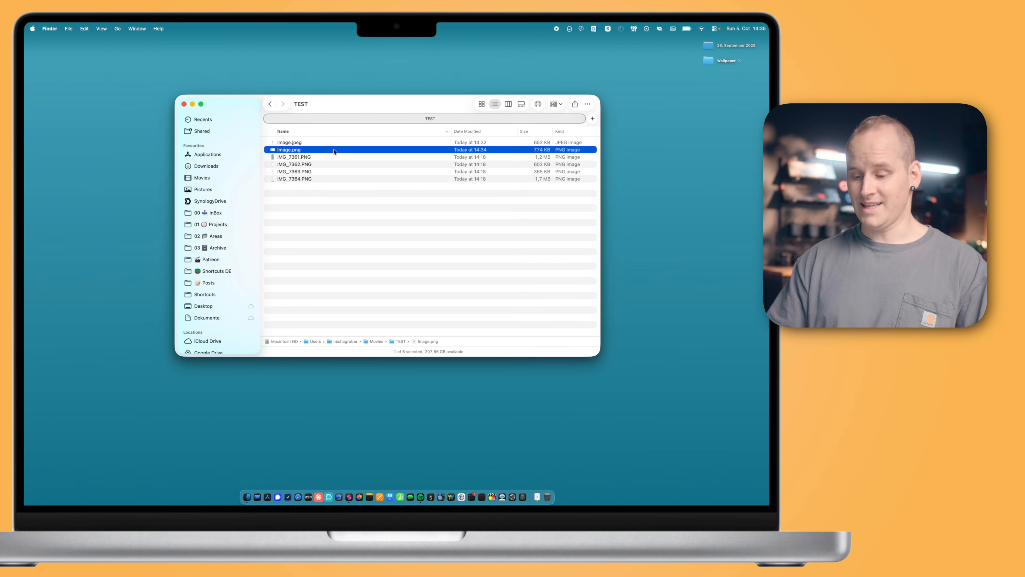
key(space)
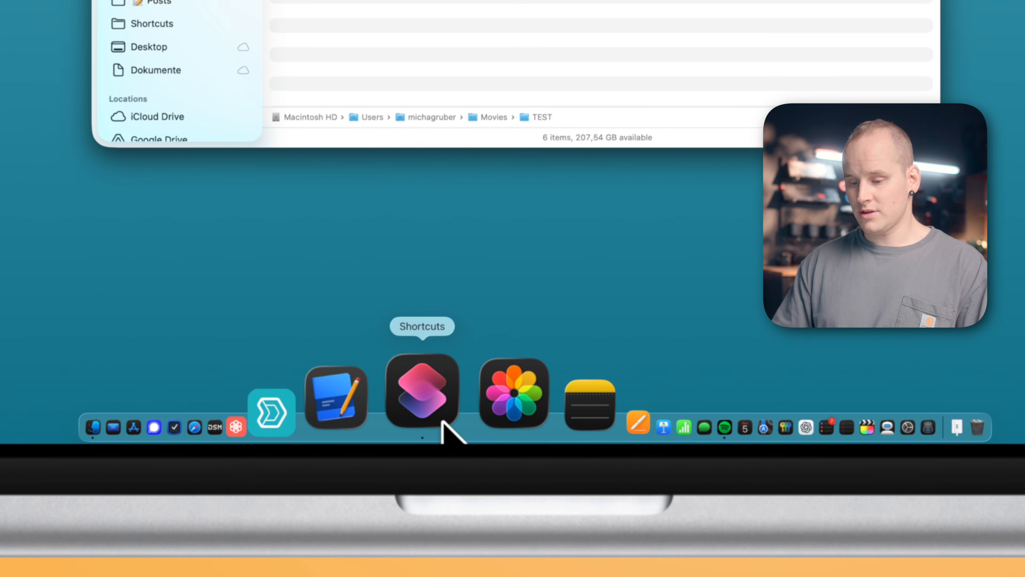
Step: Switch to Shortcuts and create a new shortcut titled "Resize and combine"
click(442, 422)
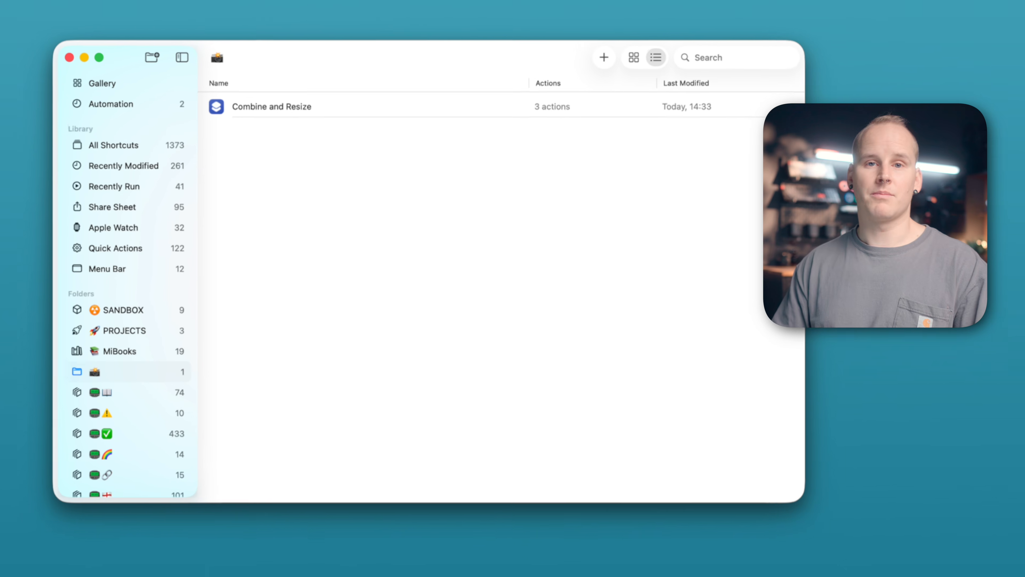
click(604, 57)
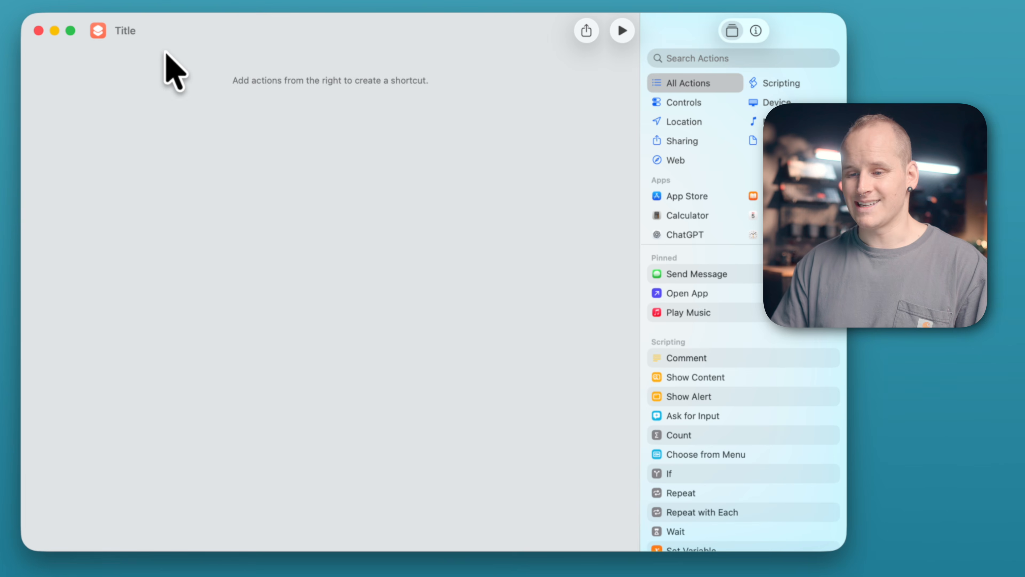
click(159, 29)
text(Re)
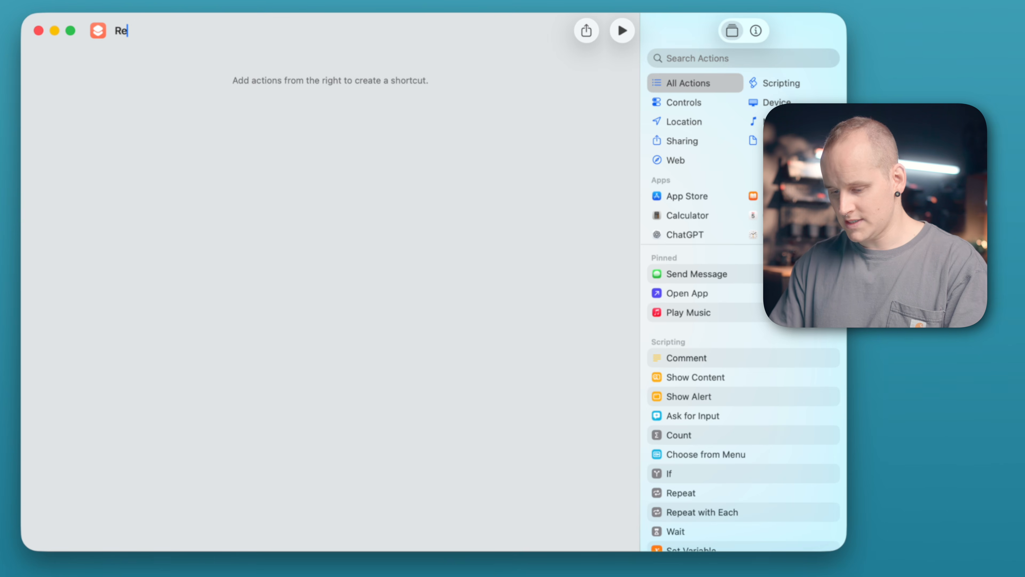
text(size and combine)
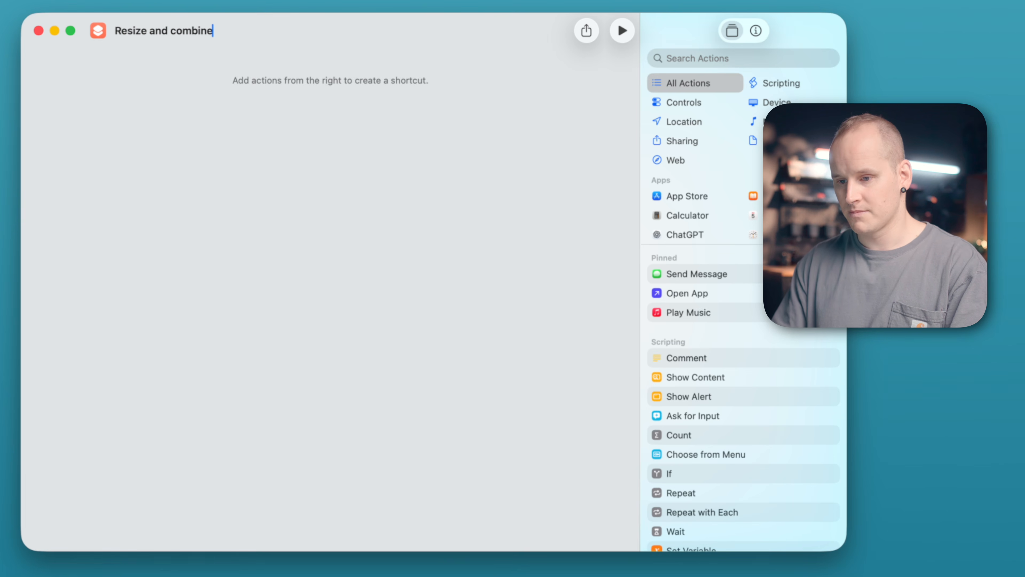
key(super+a)
click(101, 35)
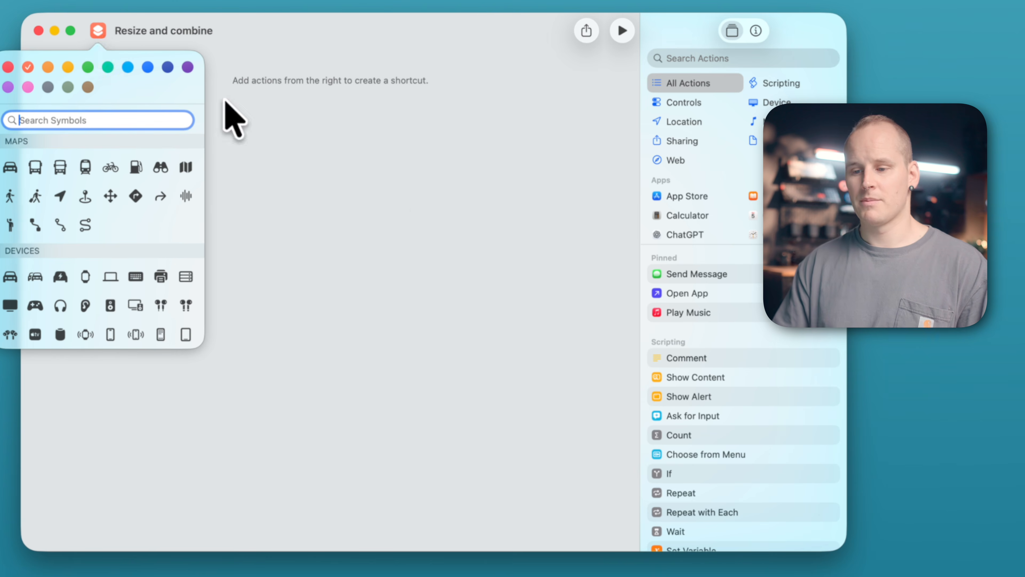
click(396, 192)
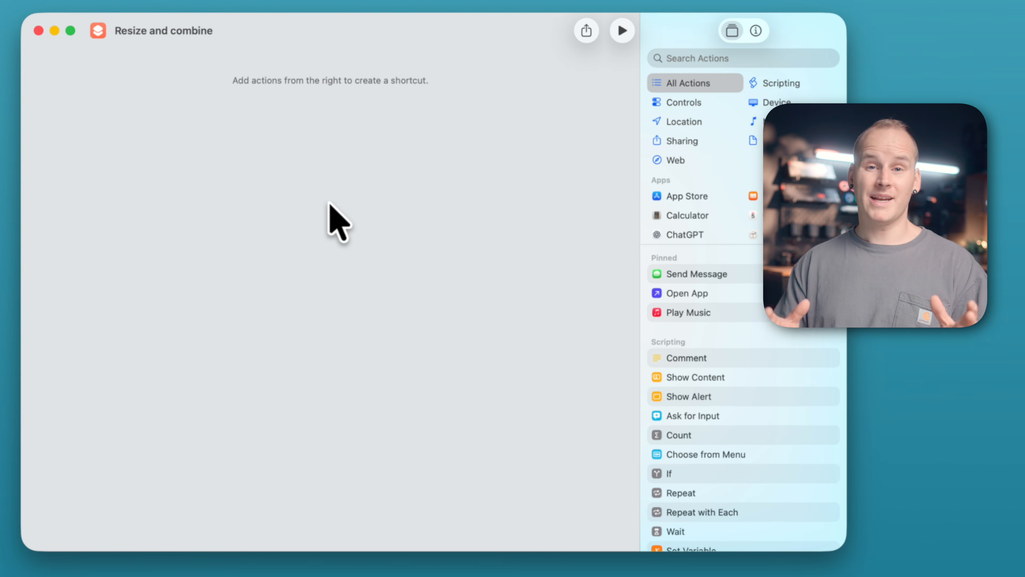
Step: Enable the shortcut as a Quick Action and make it available in Finder
click(757, 34)
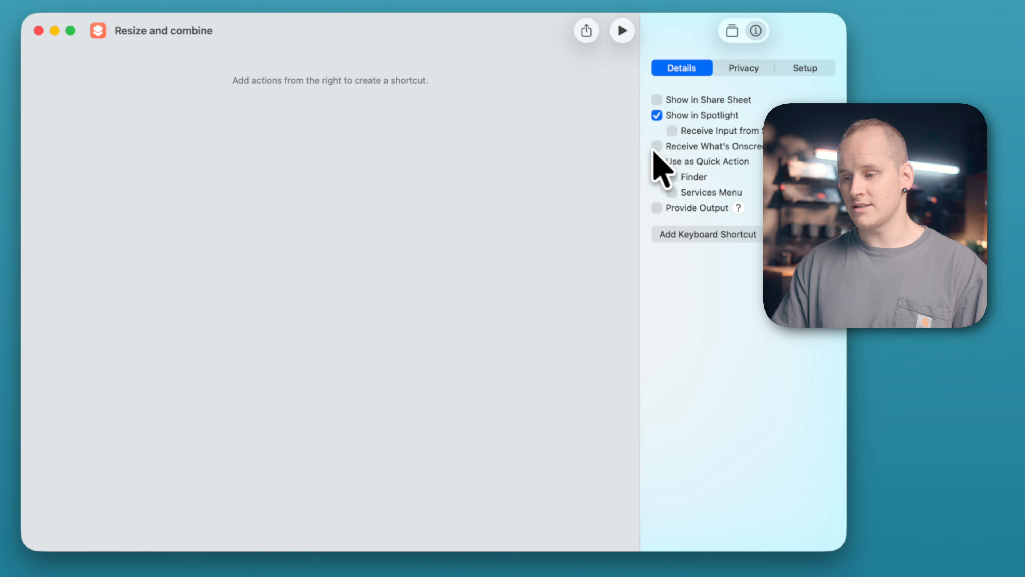
click(657, 162)
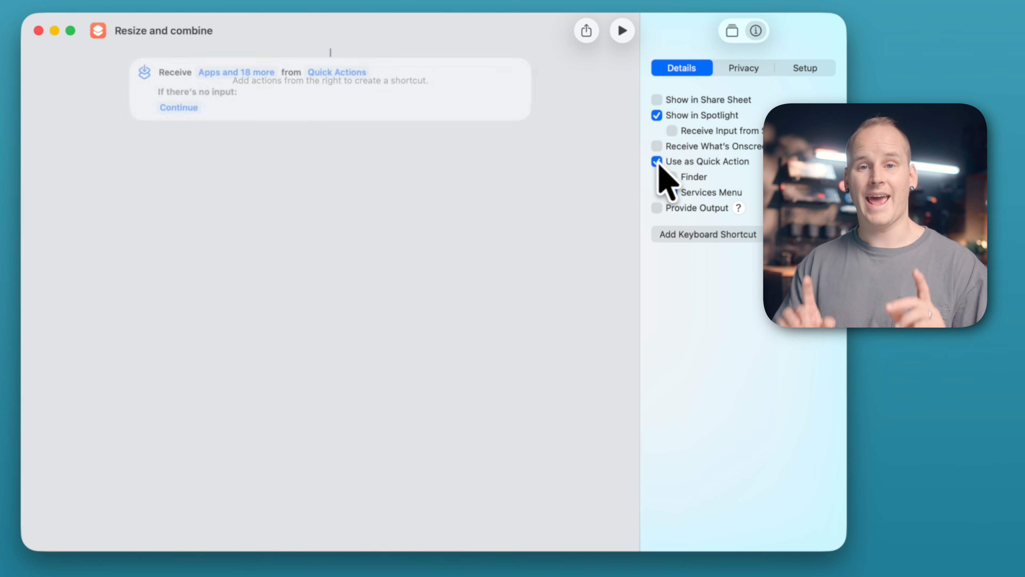
click(674, 177)
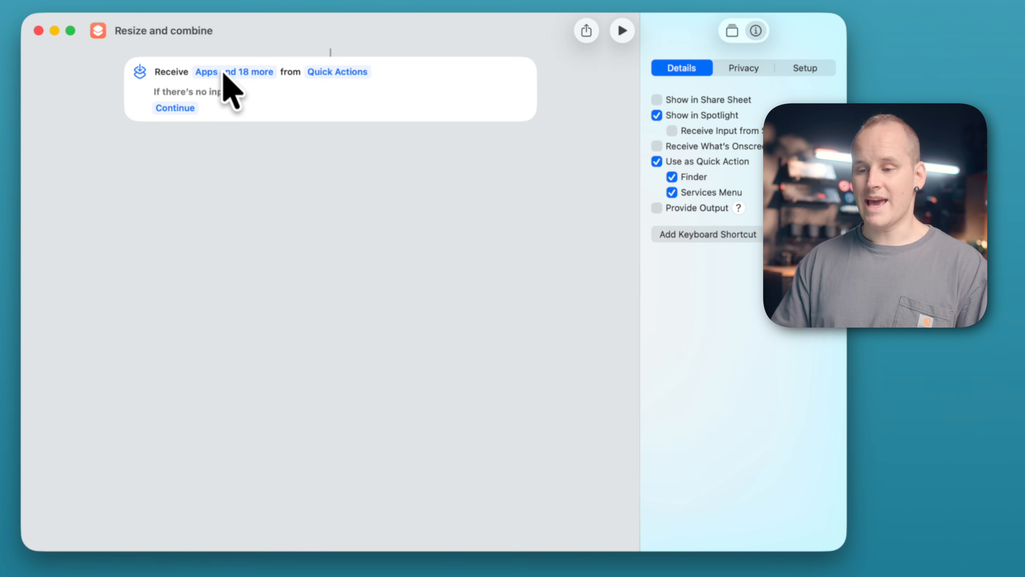
Step: Restrict the shortcut's accepted input types to Images only
click(232, 73)
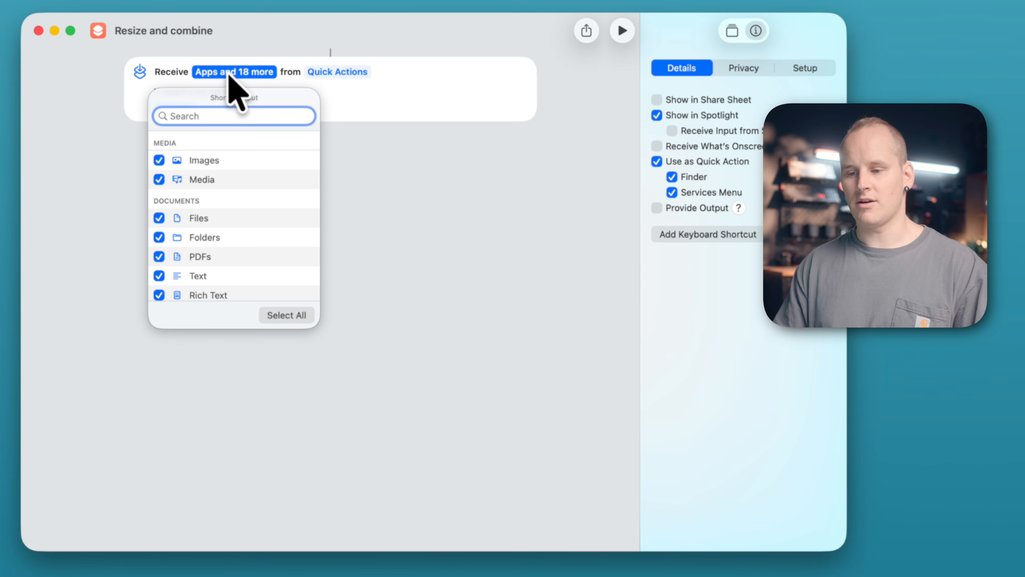
click(293, 320)
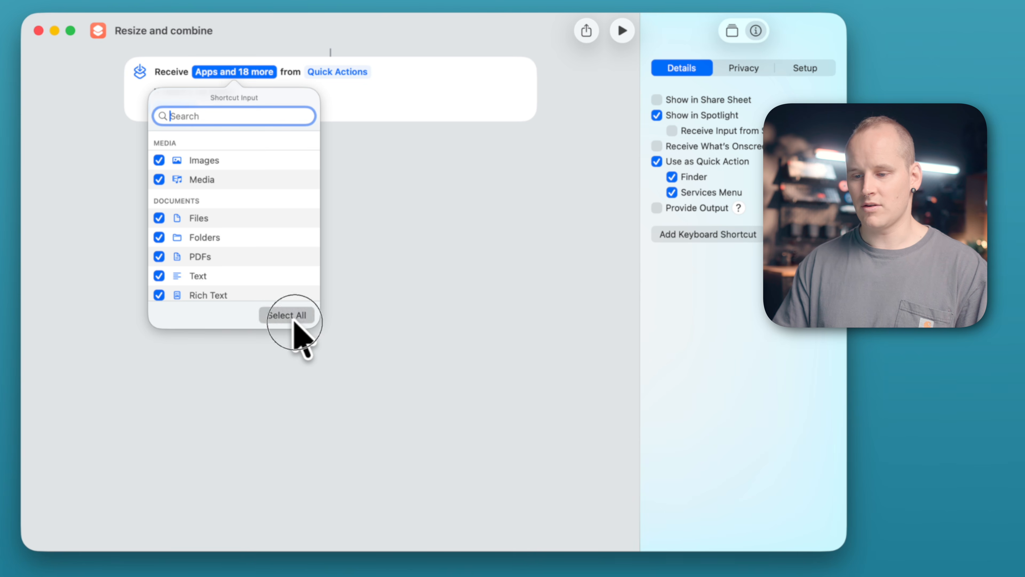
click(296, 319)
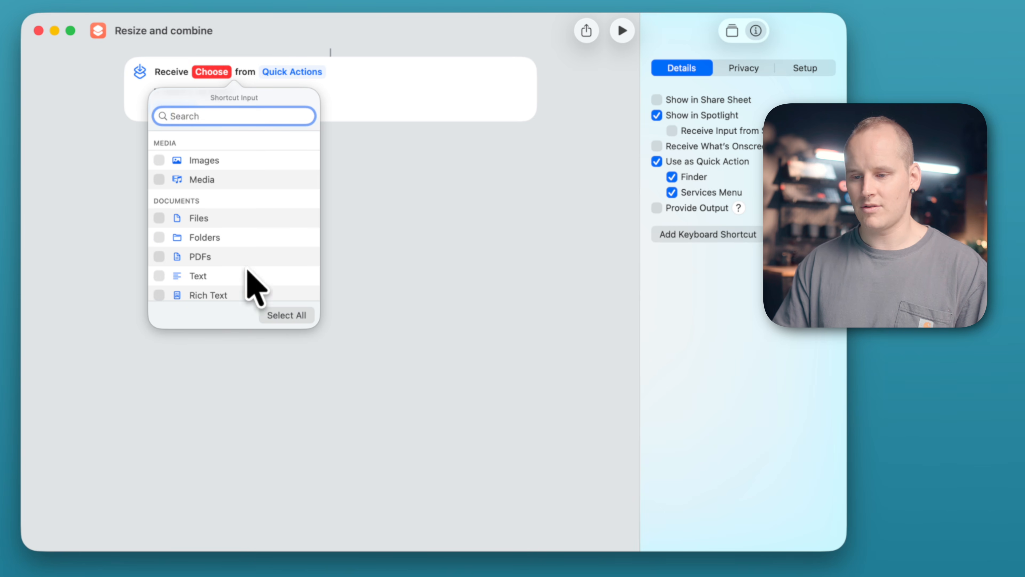
click(159, 161)
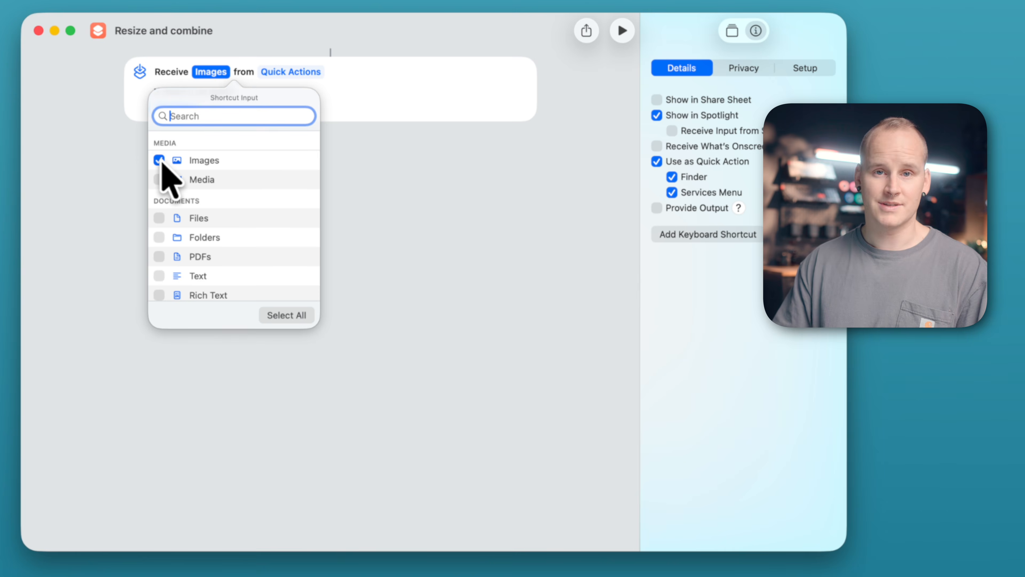
Step: Find the Combine Images action and add it below the shortcut's input block
click(756, 30)
click(733, 32)
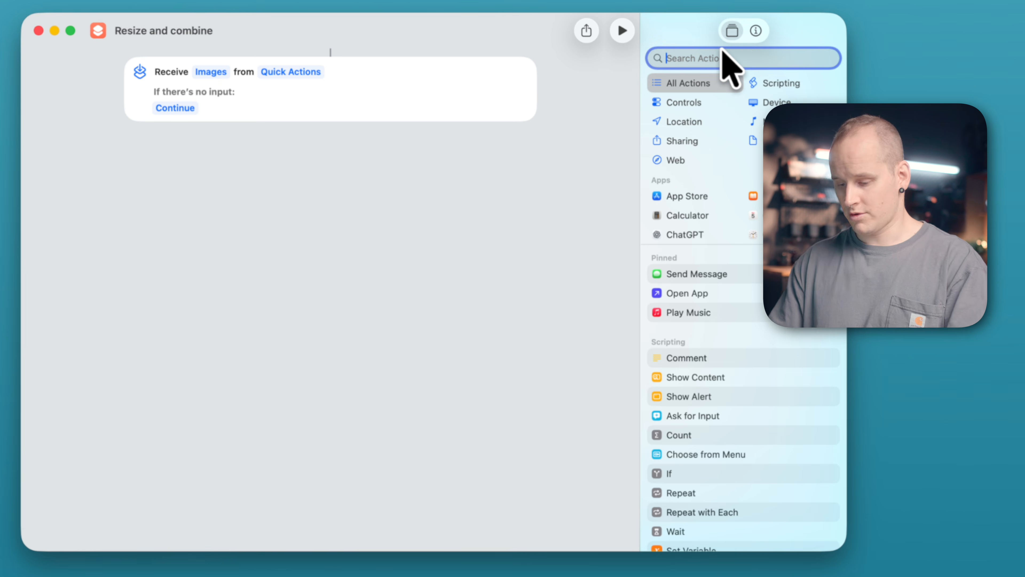
text(combine)
click(737, 110)
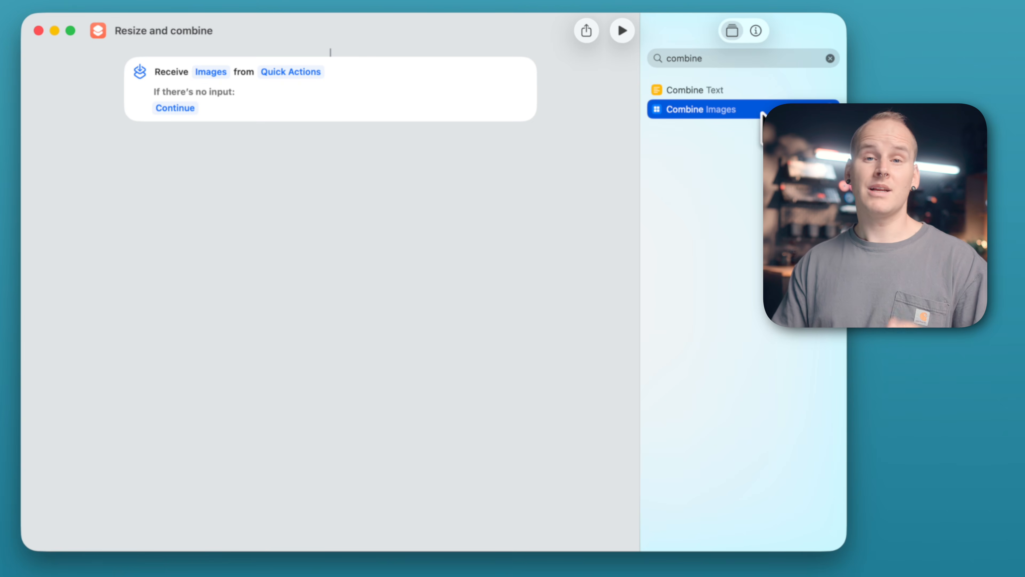
double_click(761, 113)
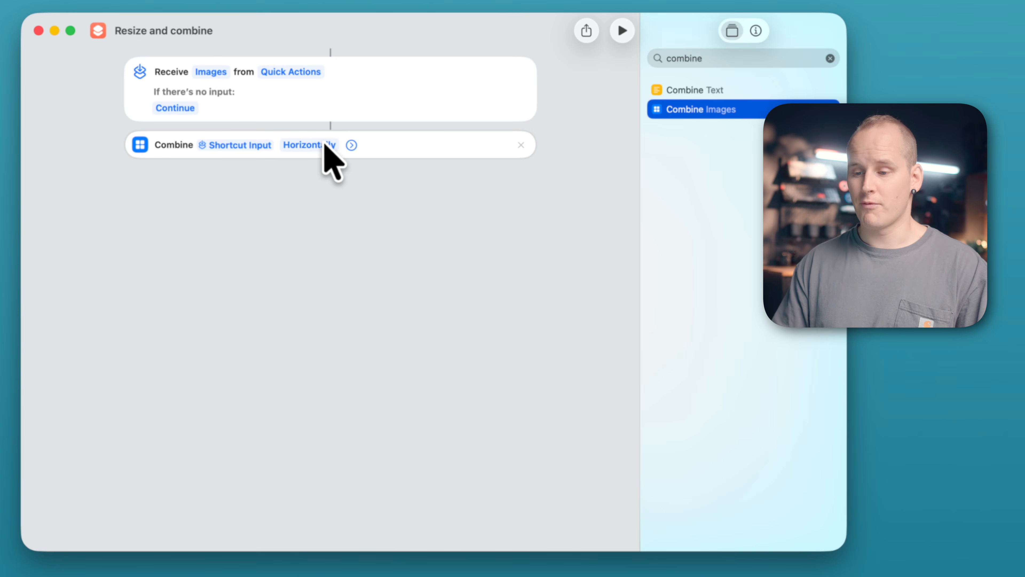
Step: Make the Combine Images action use Ask Each Time for both its combine mode and its spacing
click(321, 145)
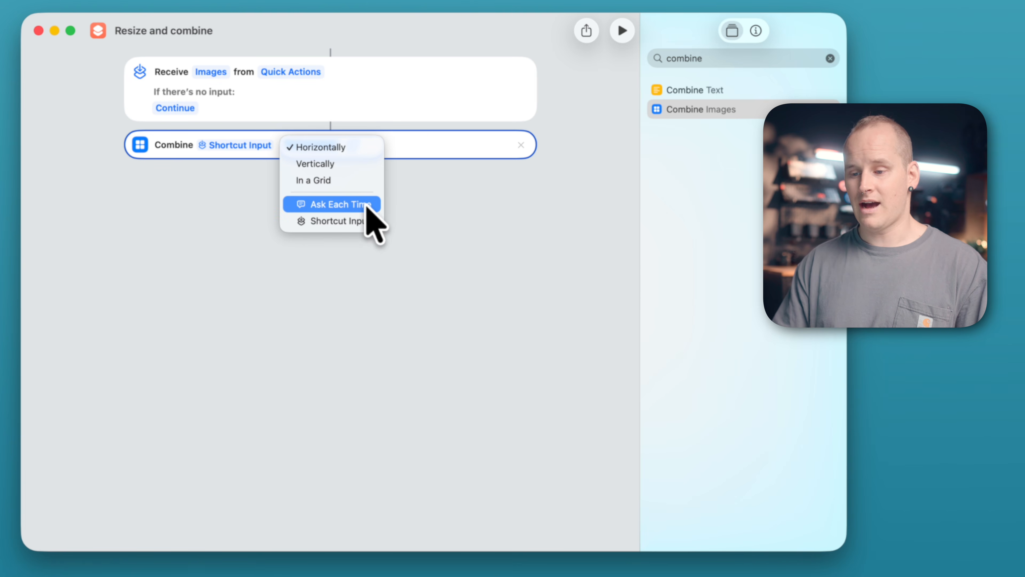
click(369, 206)
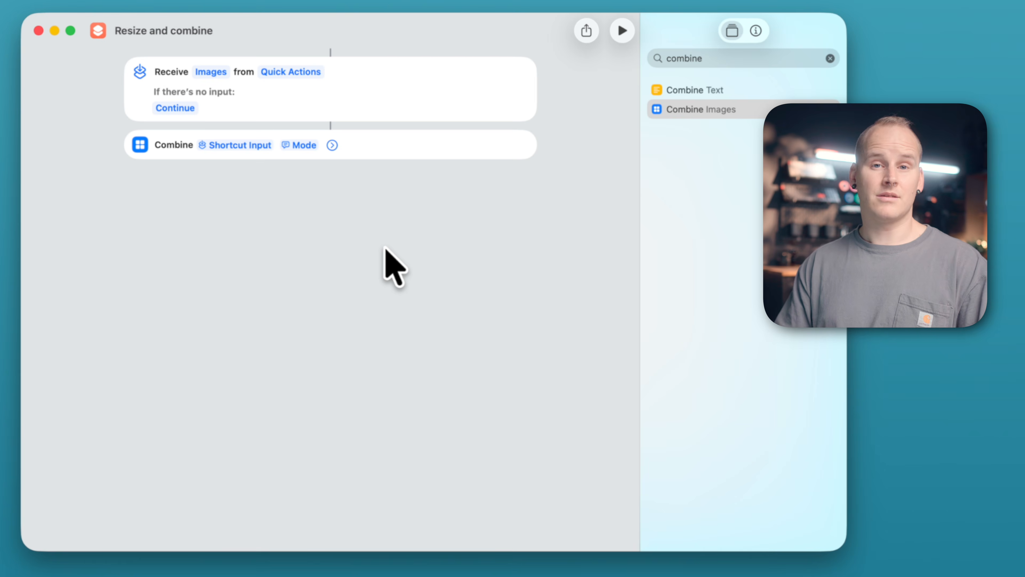
click(332, 145)
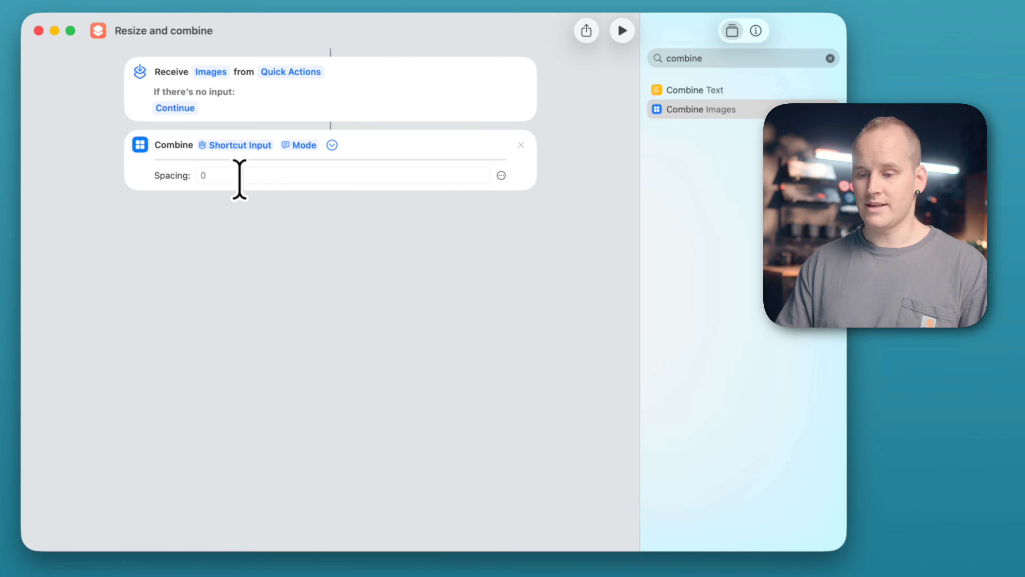
click(240, 180)
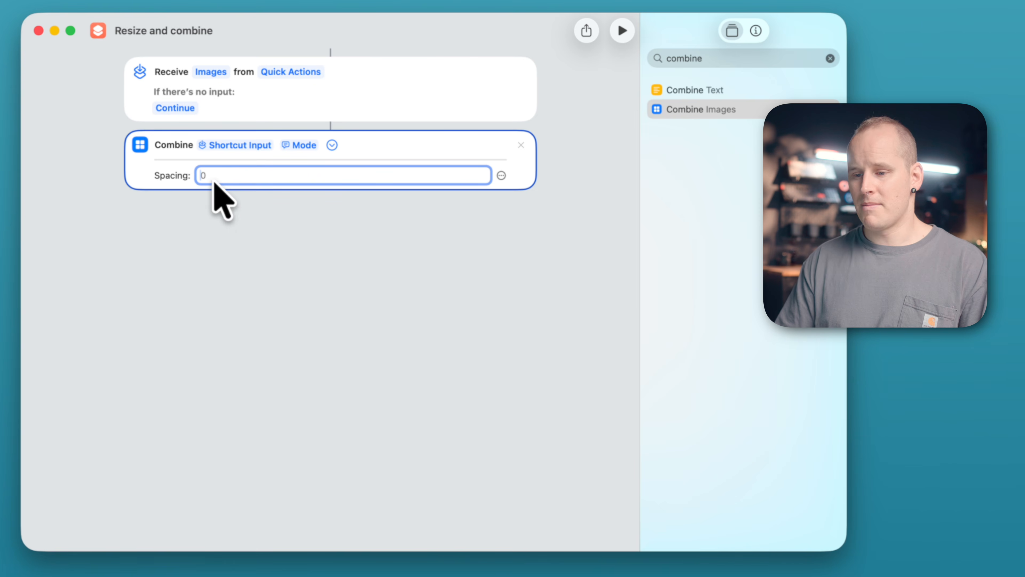
right_click(226, 179)
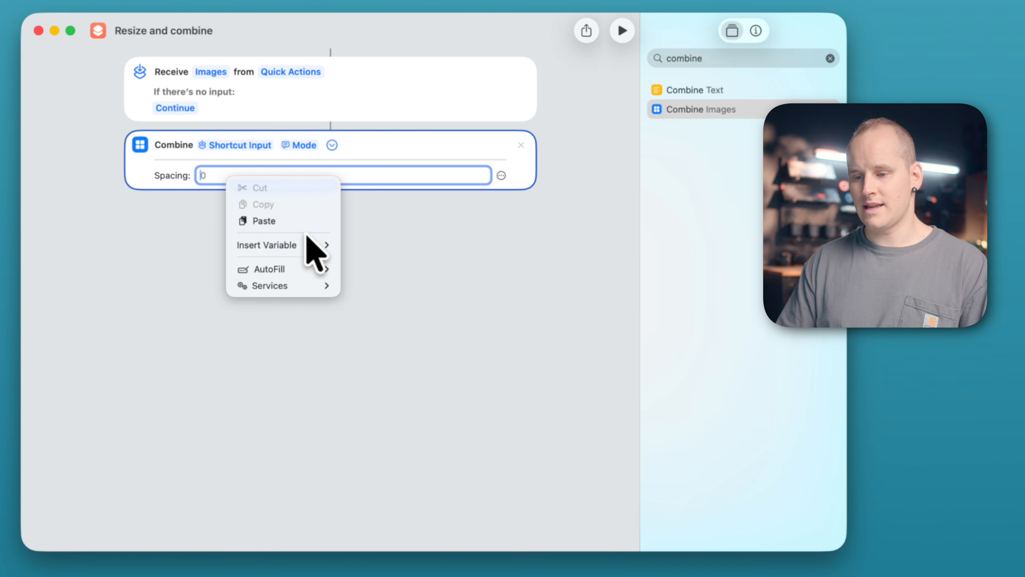
mouse_move(309, 248)
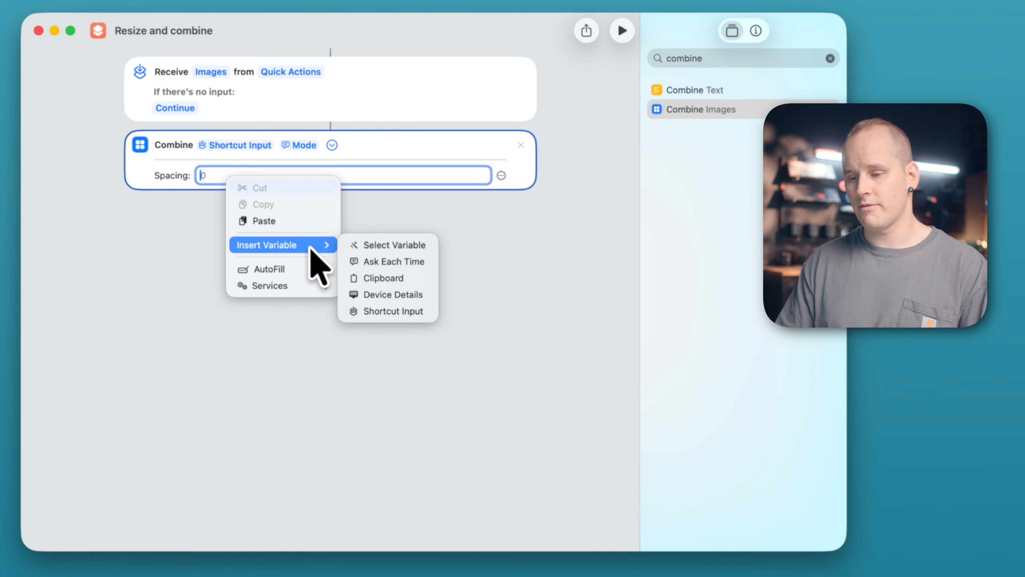
click(428, 268)
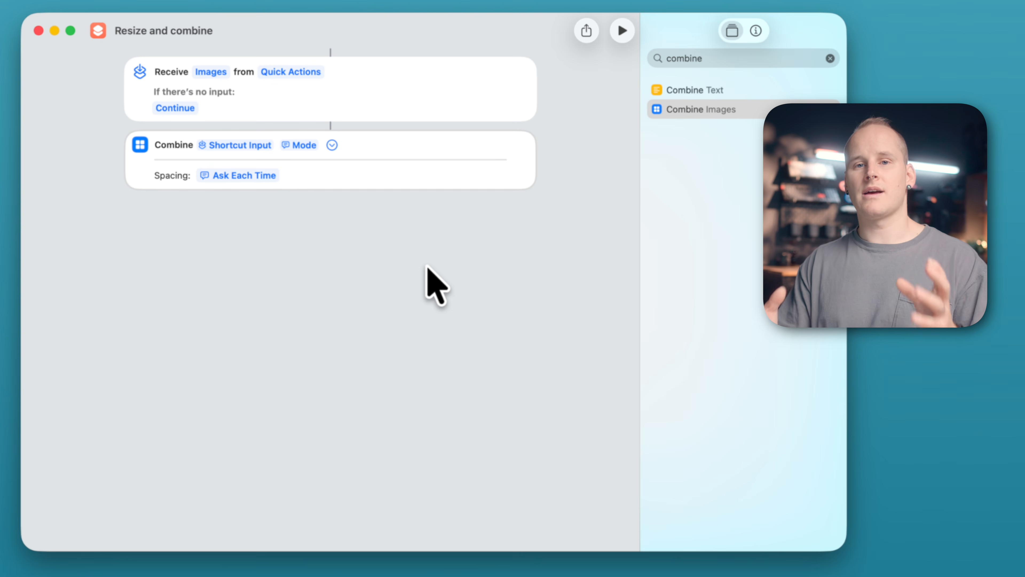
Step: Find the Resize Image action and add it below the Combine Images action
click(710, 57)
text(resize)
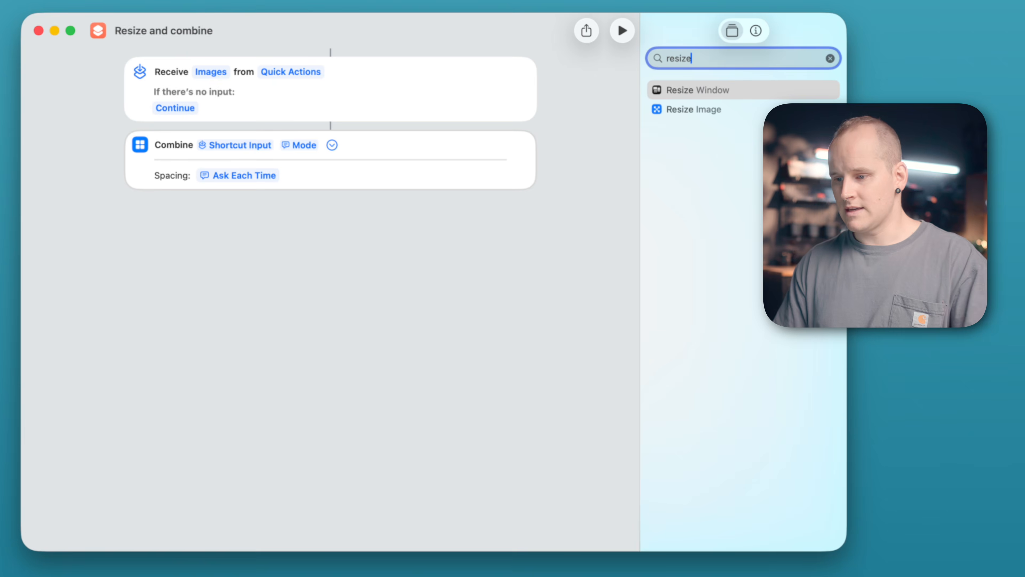
click(734, 109)
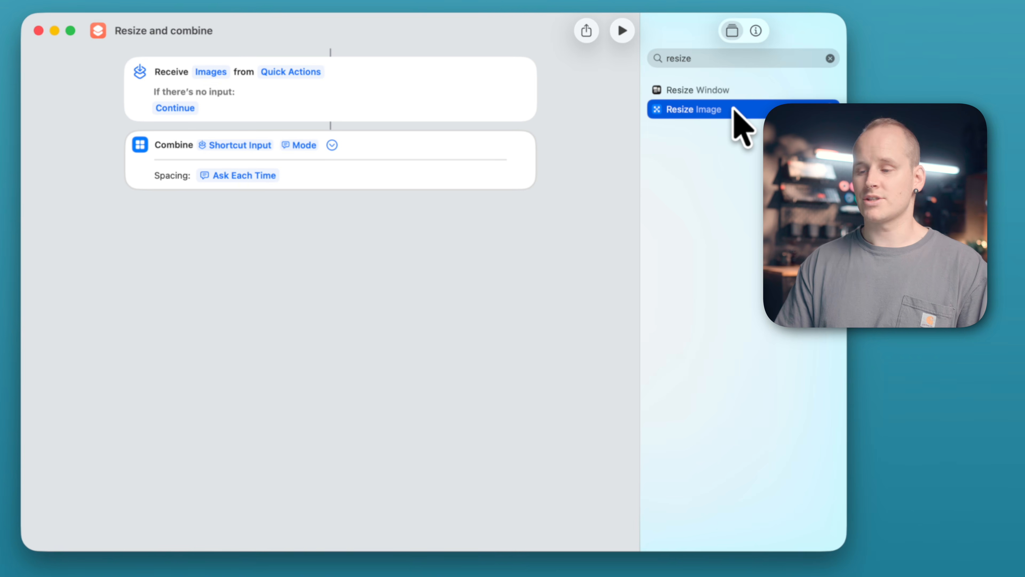
double_click(740, 109)
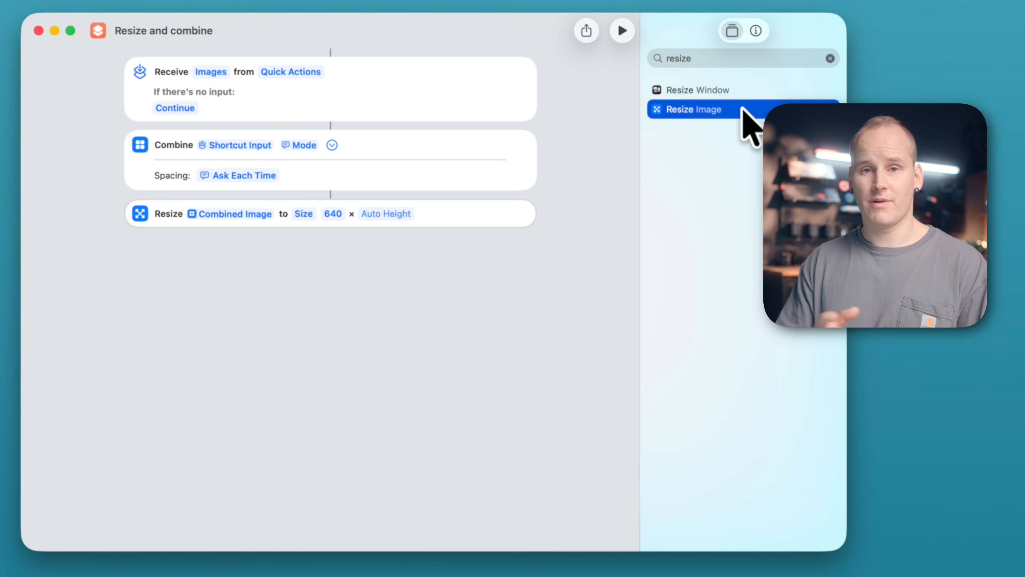
Step: Replace the Resize action's fixed width with the Ask Each Time variable, leaving the height automatic
click(339, 214)
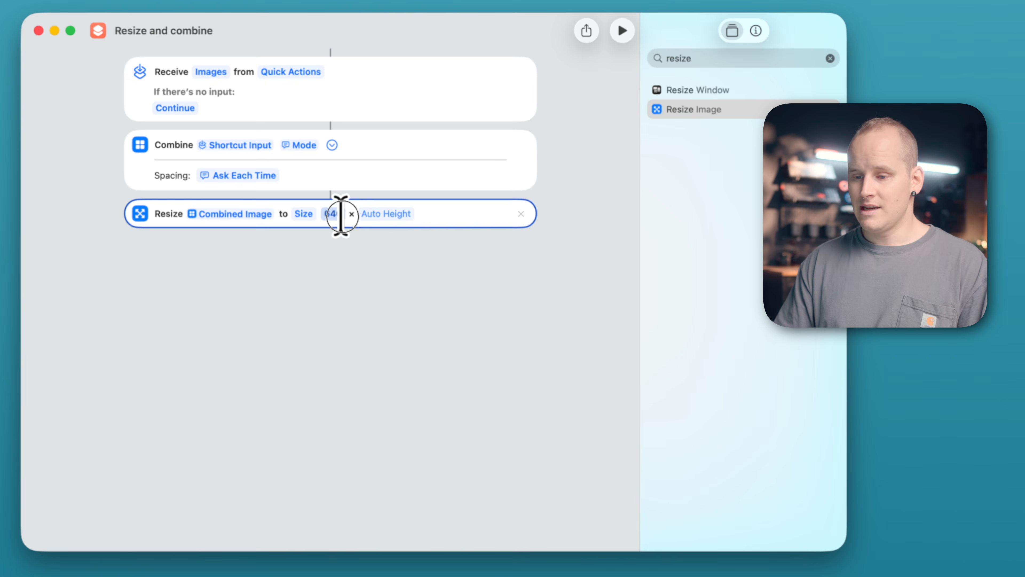
key(BackSpace)
key(BackSpace)
key(BackSpace)
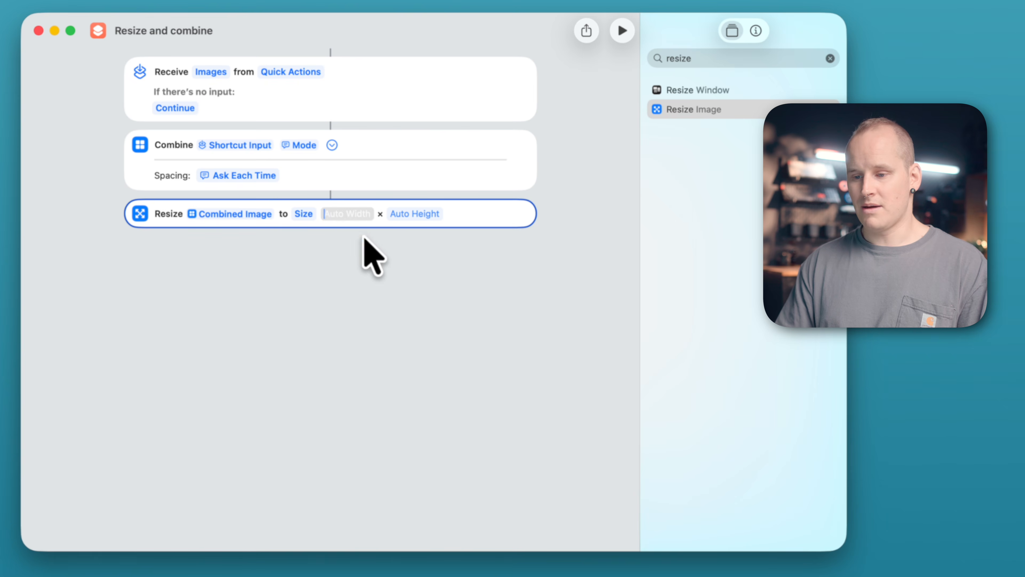
right_click(343, 216)
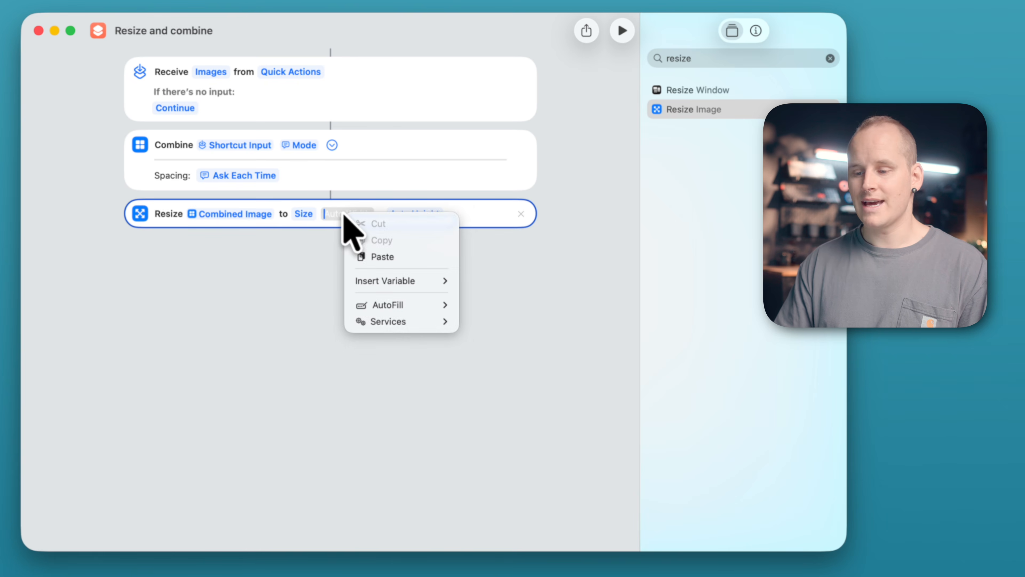
mouse_move(414, 283)
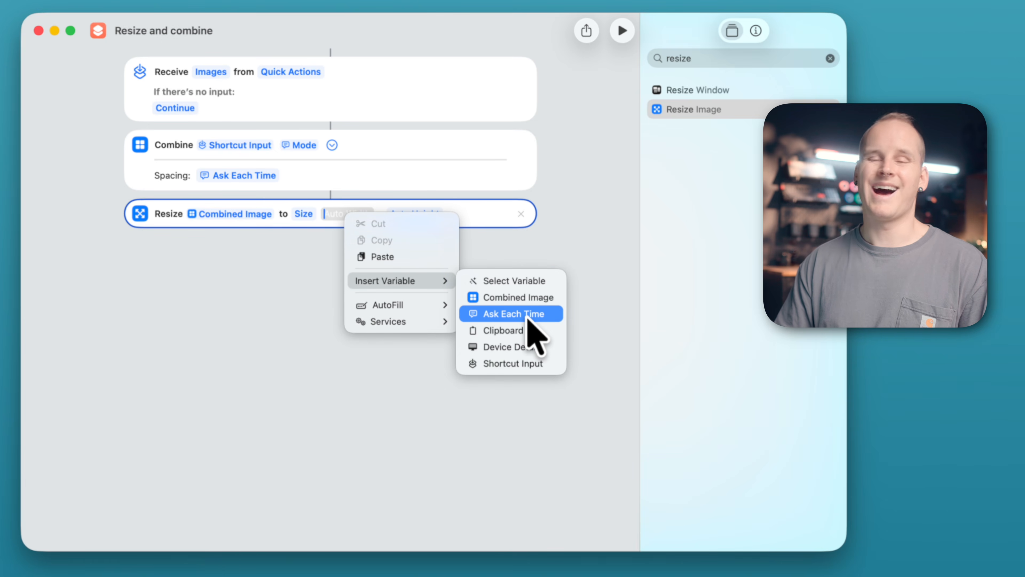
click(527, 314)
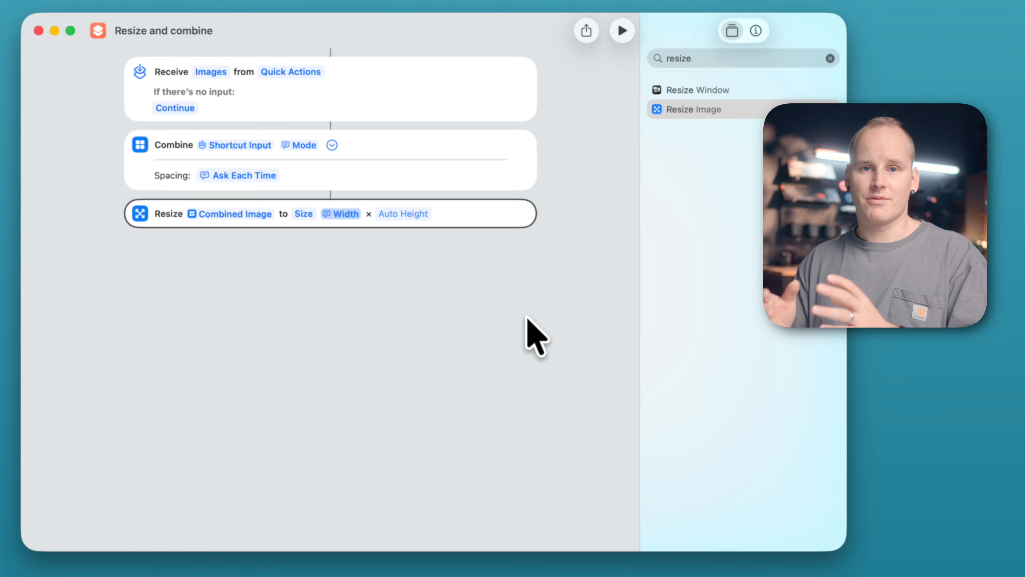
Step: Enable Provide Output in the shortcut's details and close the shortcut editor
click(756, 31)
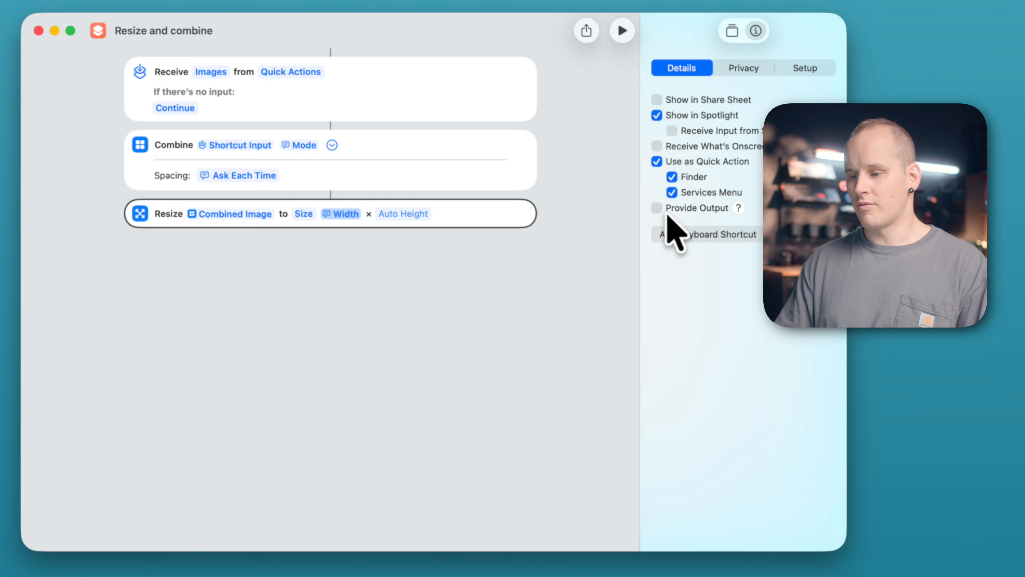
click(656, 207)
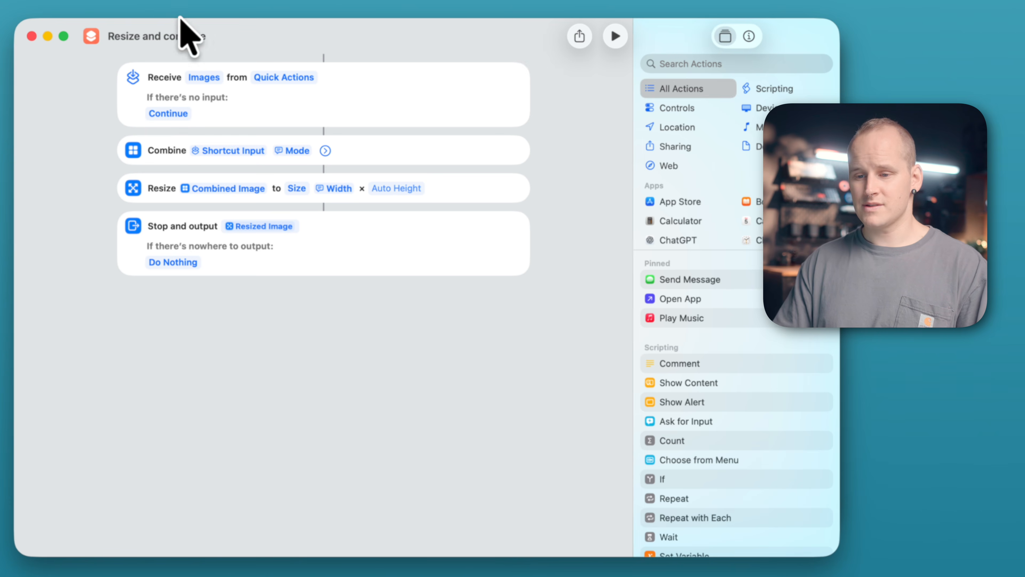
click(32, 36)
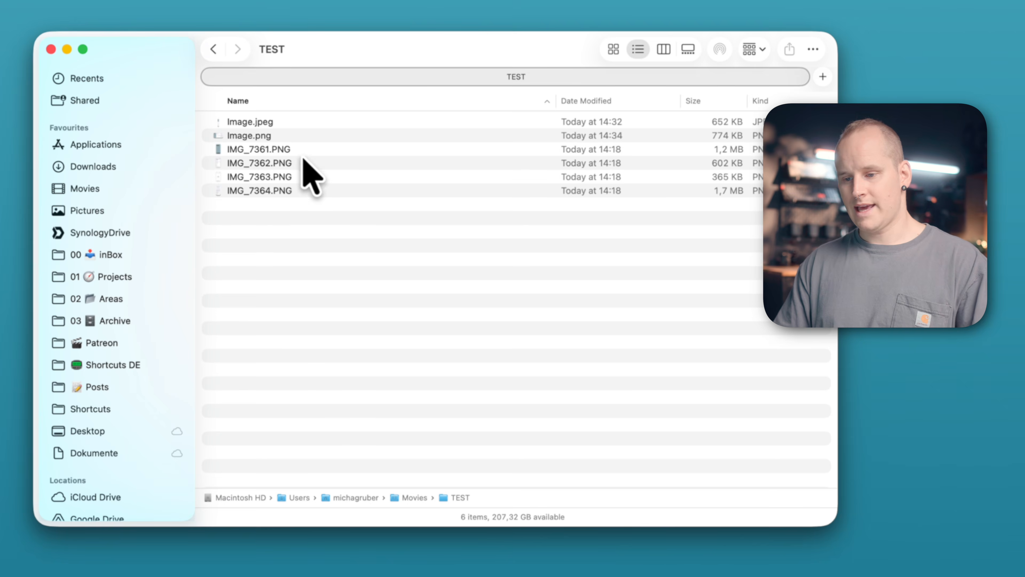
Step: In Finder's TEST folder, select IMG_7361.PNG through IMG_7364.PNG and run the "Resize and combine" quick action on them
click(304, 150)
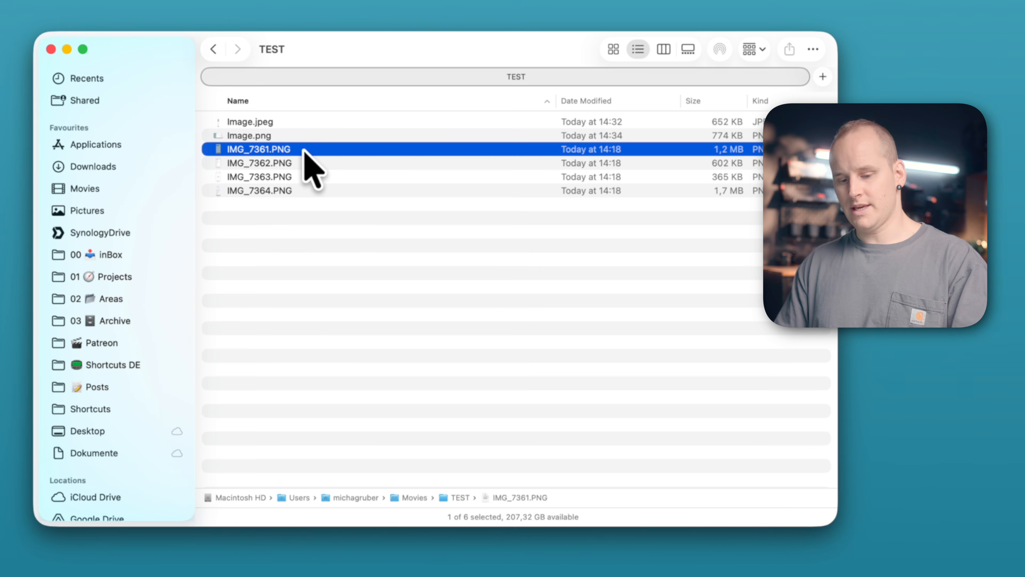
shift+click(287, 188)
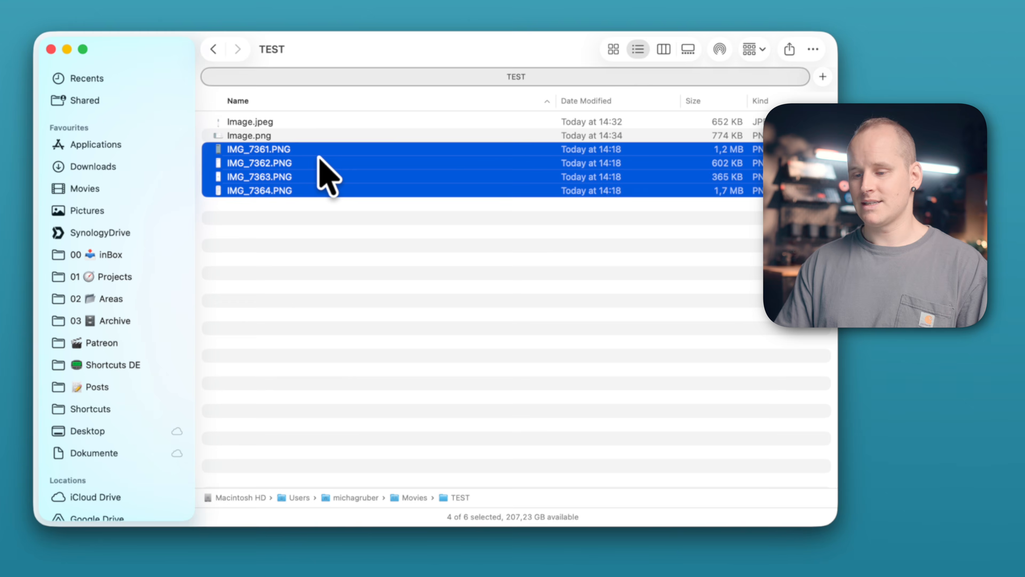
right_click(319, 158)
mouse_move(487, 436)
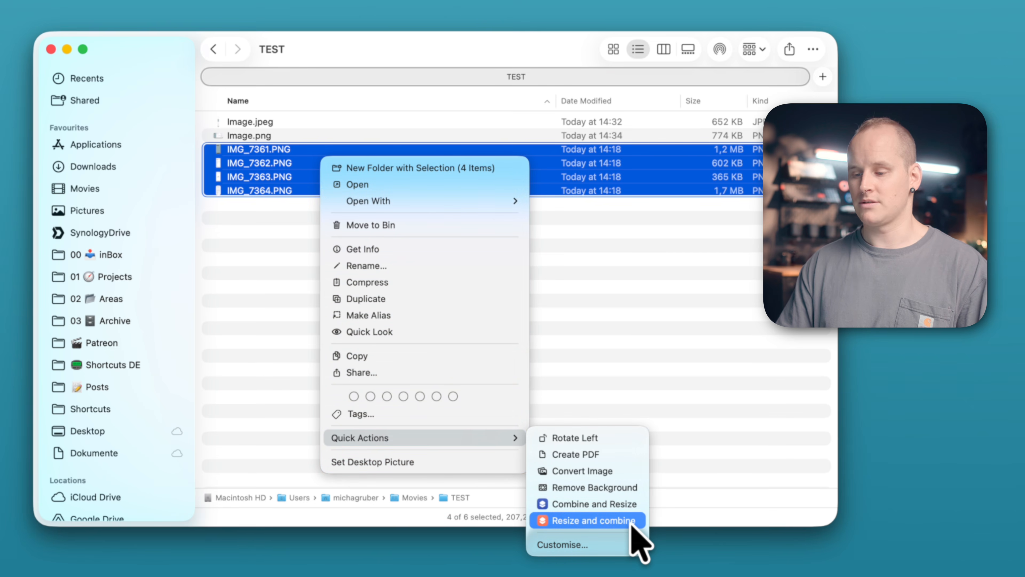
click(631, 524)
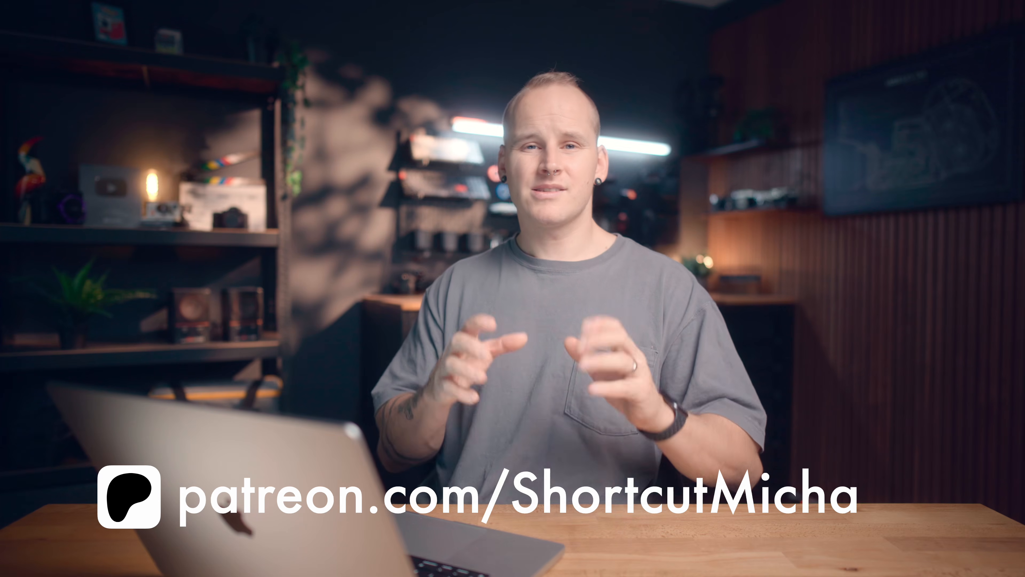